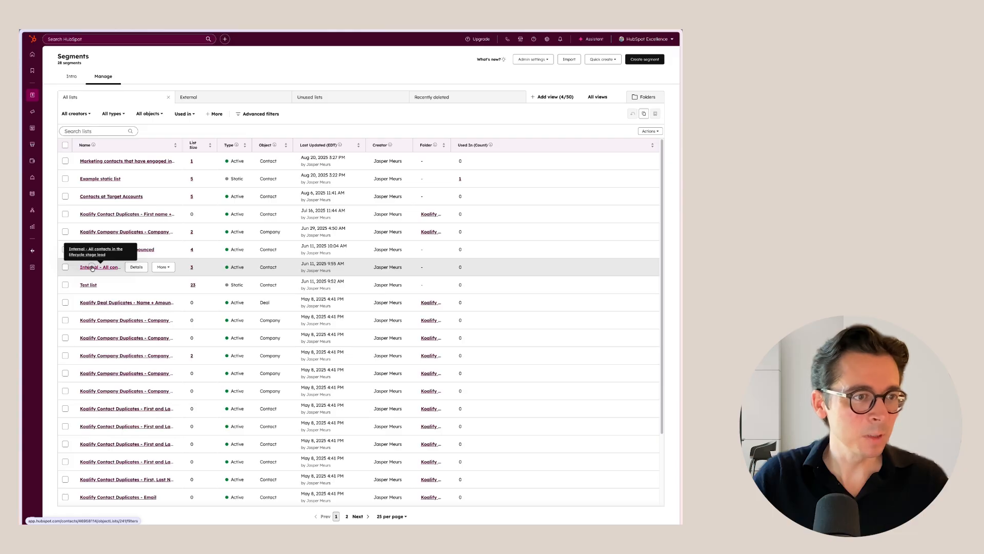
Step: Open the "Internal - All contacts in the lifecycle stage lead" segment and clone it
{"action": "left_click", "coordinate": [92, 267]}
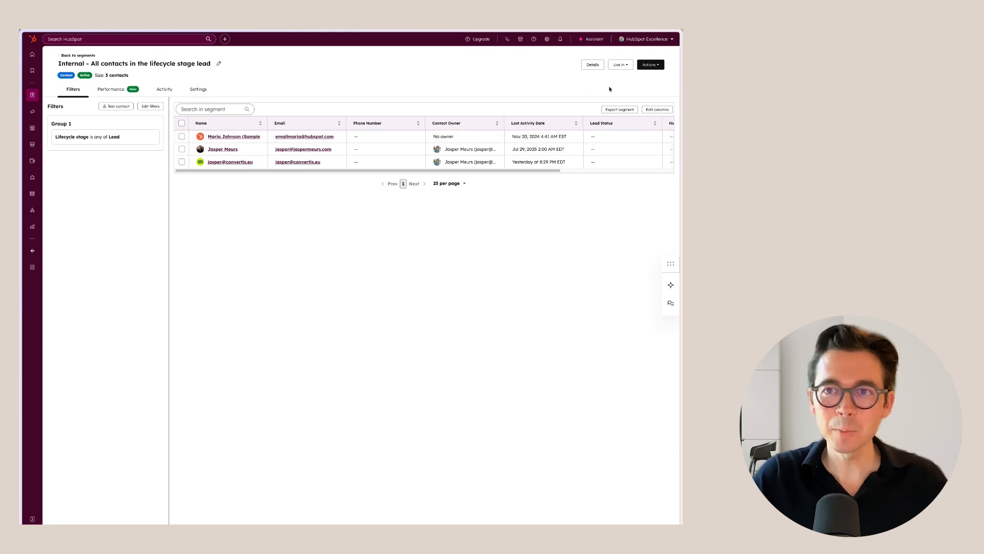
{"action": "left_click", "coordinate": [654, 66]}
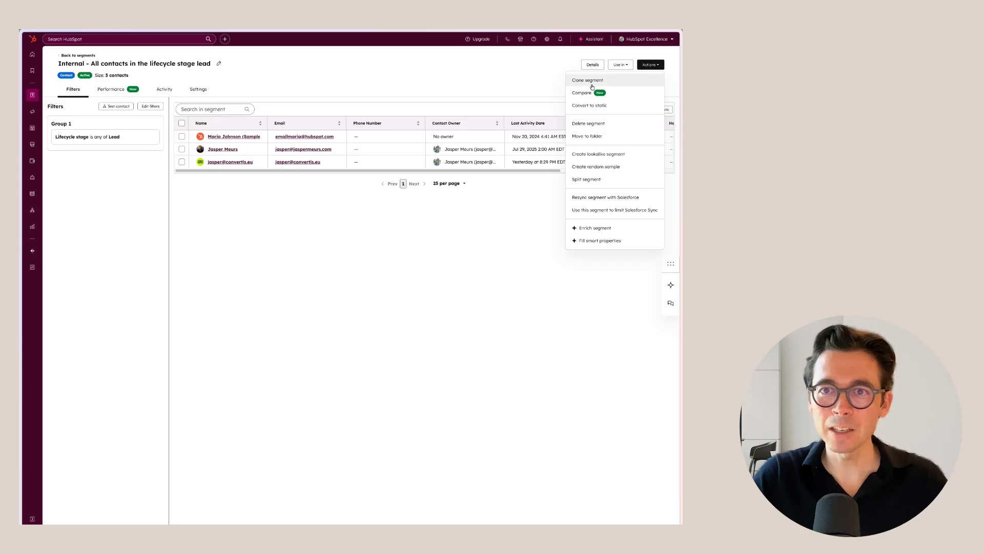
{"action": "left_click", "coordinate": [590, 106]}
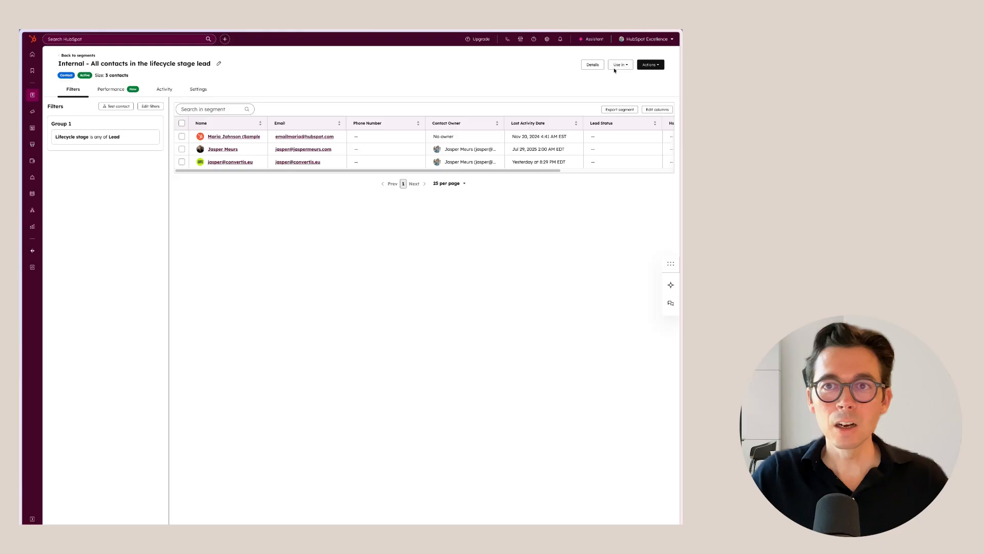
{"action": "left_click", "coordinate": [616, 68]}
{"action": "left_click", "coordinate": [651, 66]}
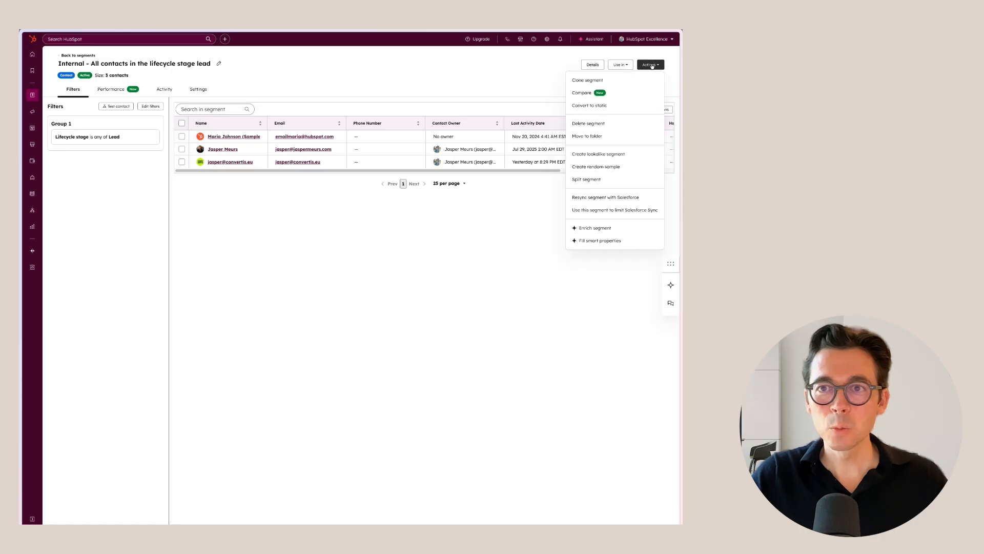
{"action": "left_click", "coordinate": [590, 83]}
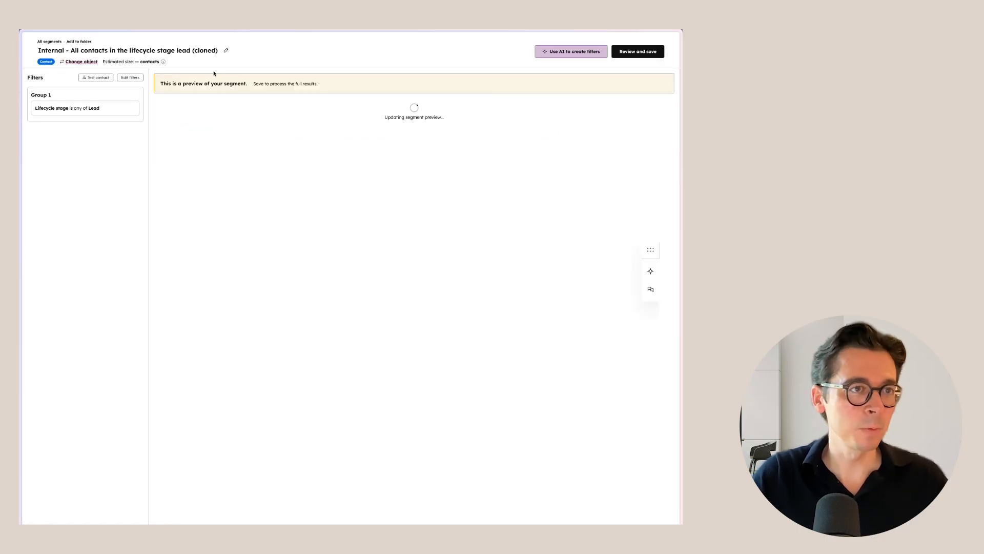
Step: Rename the cloned segment as "Internal - All contacts in the lifecycle stage lead on September 10"
{"action": "left_click", "coordinate": [208, 53]}
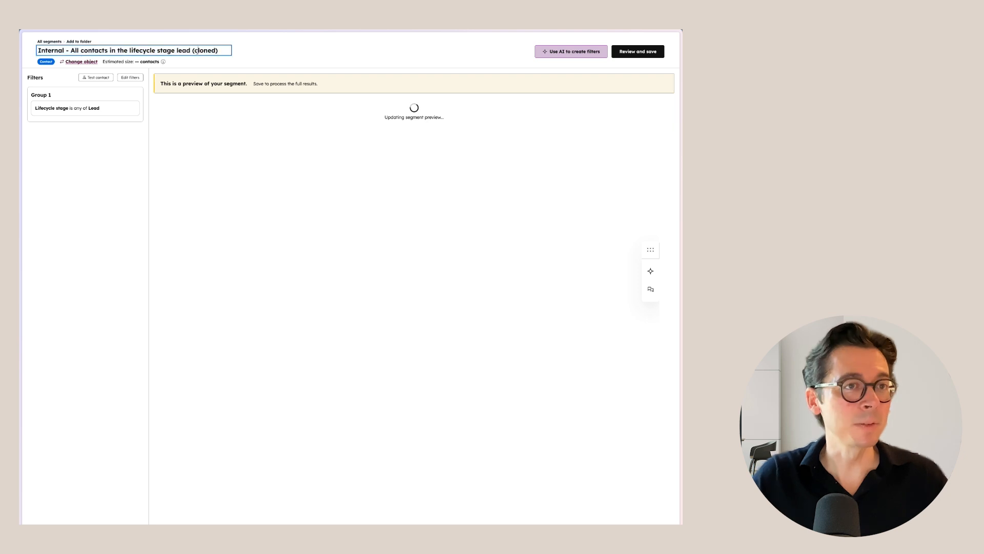
{"action": "left_click_drag", "start_coordinate": [191, 50], "coordinate": [253, 55]}
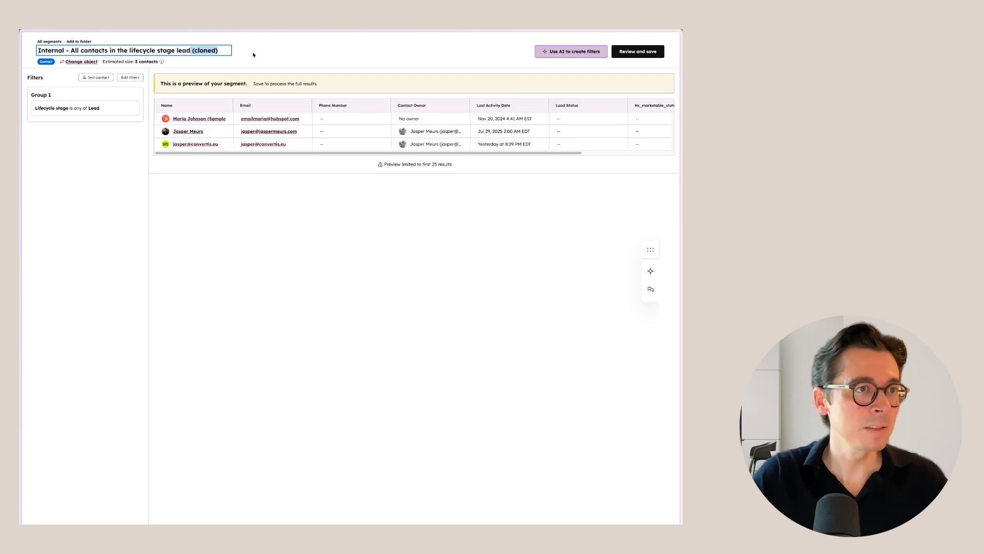
{"action": "type", "text": "on Septe"}
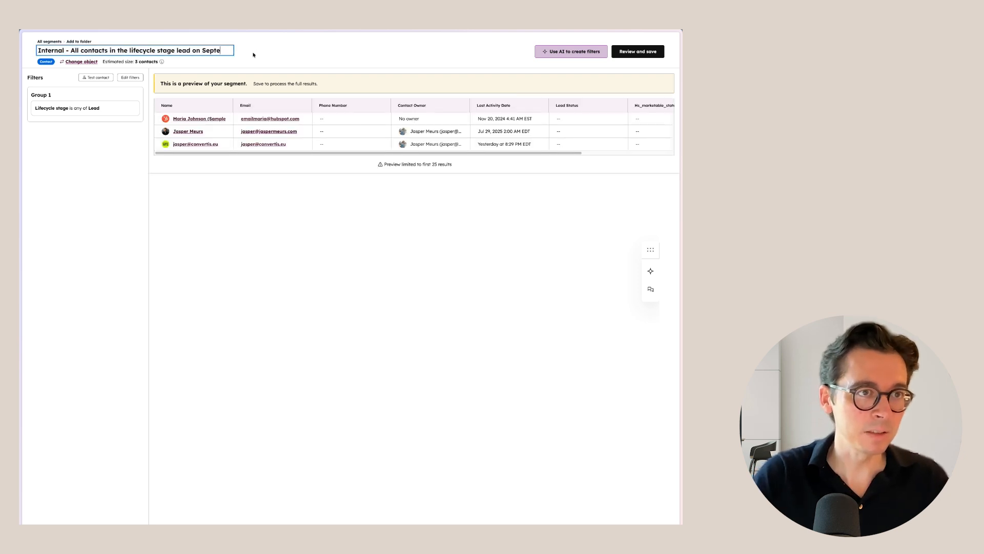
{"action": "type", "text": "mber 10"}
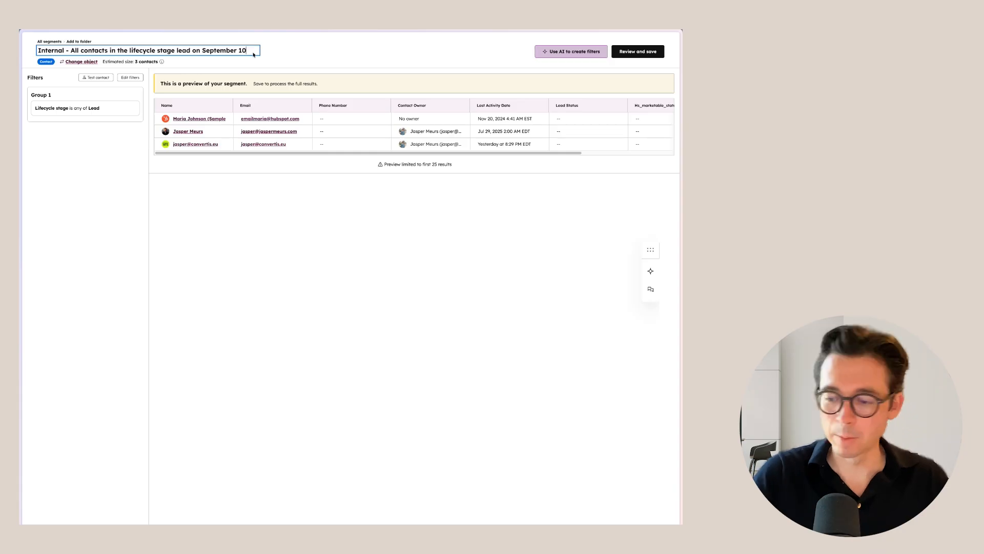
{"action": "key", "text": "Return"}
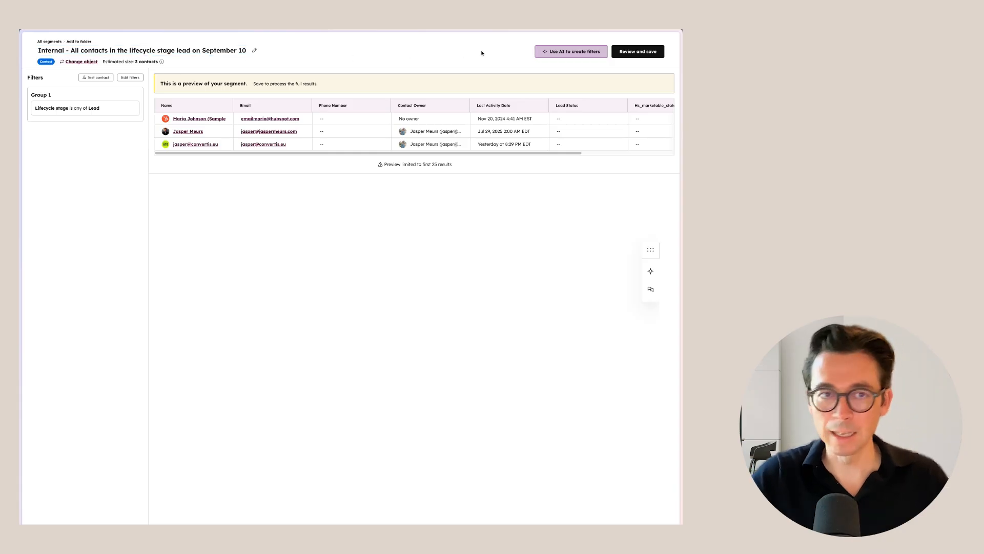
Step: Save and process the cloned lead segment with the Static processing type
{"action": "left_click", "coordinate": [635, 52]}
{"action": "left_click", "coordinate": [605, 110]}
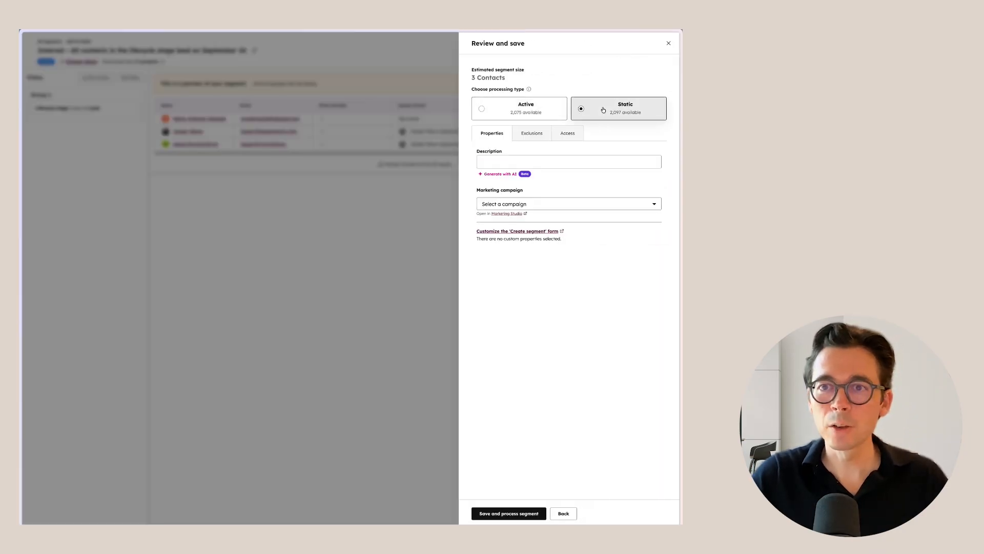
{"action": "left_click", "coordinate": [508, 513]}
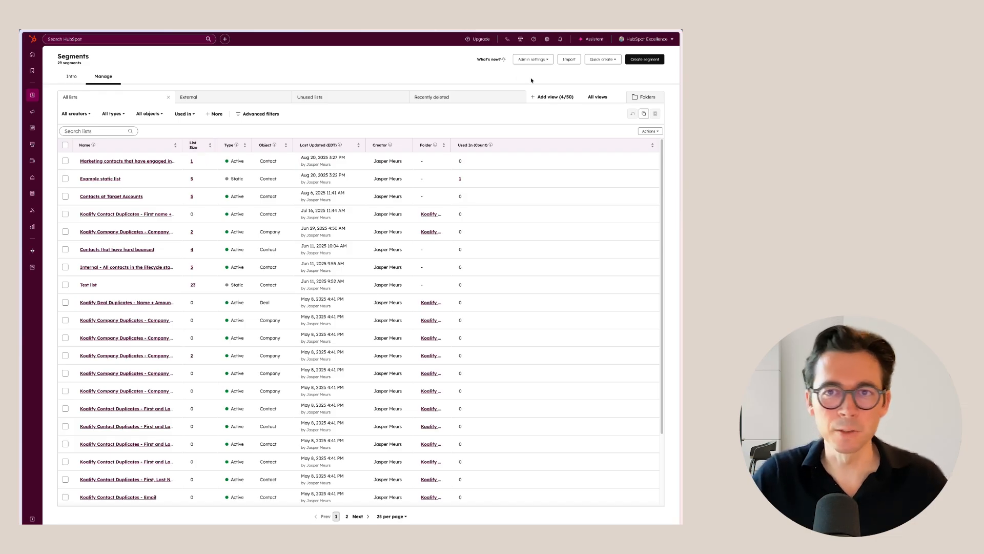
Step: Create a new contact segment and name it "Contacts that I met at INBOUND25"
{"action": "left_click", "coordinate": [644, 59]}
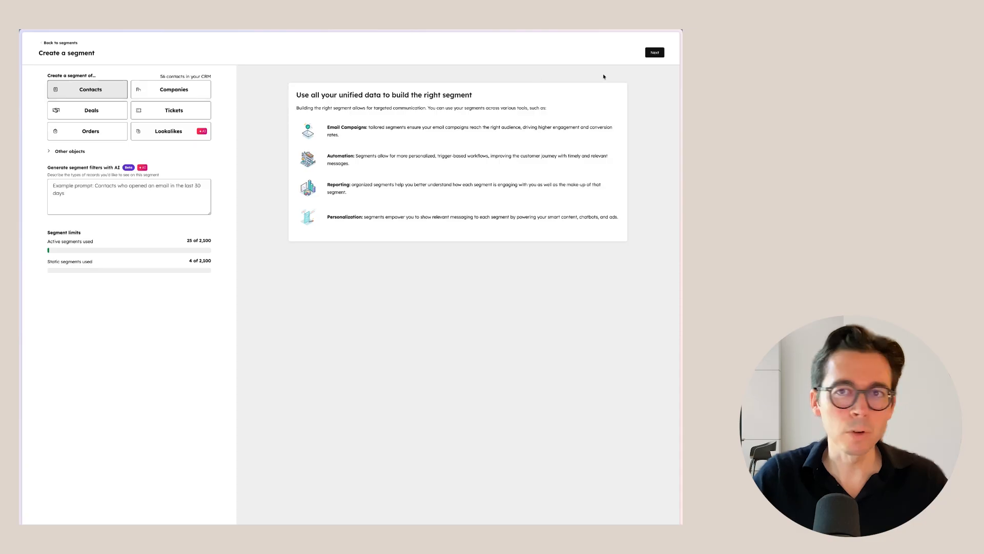
{"action": "left_click", "coordinate": [654, 52]}
{"action": "left_click", "coordinate": [132, 50]}
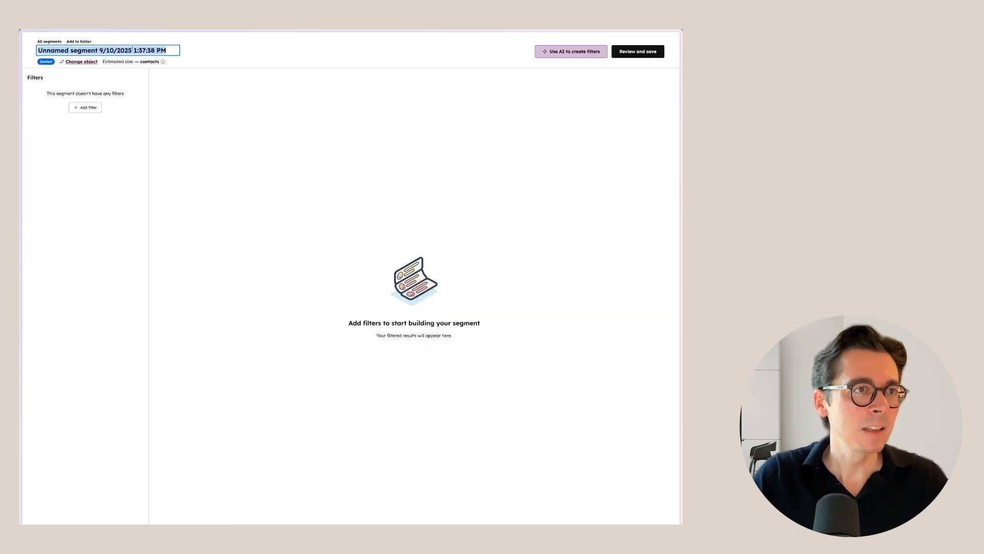
{"action": "type", "text": "Co"}
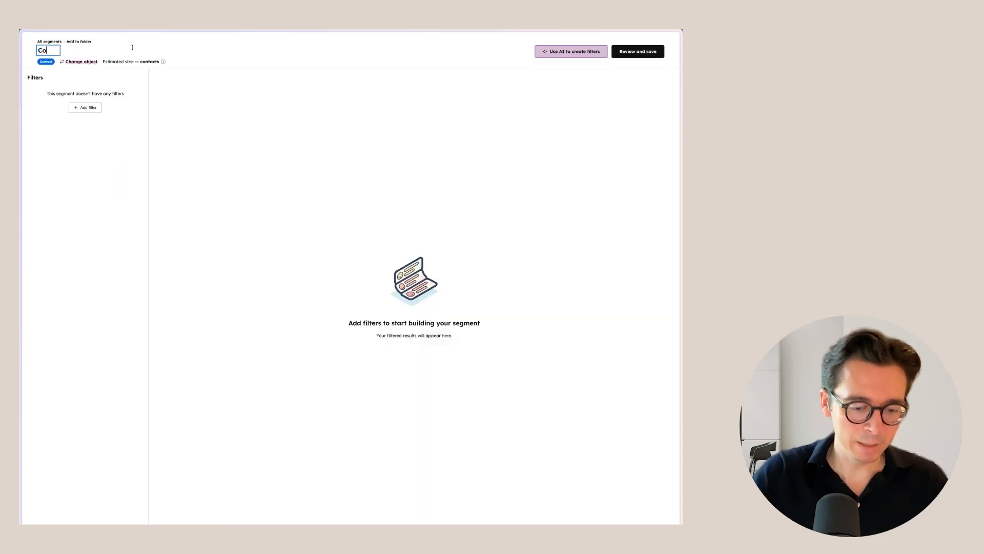
{"action": "type", "text": "ntccts that I met at"}
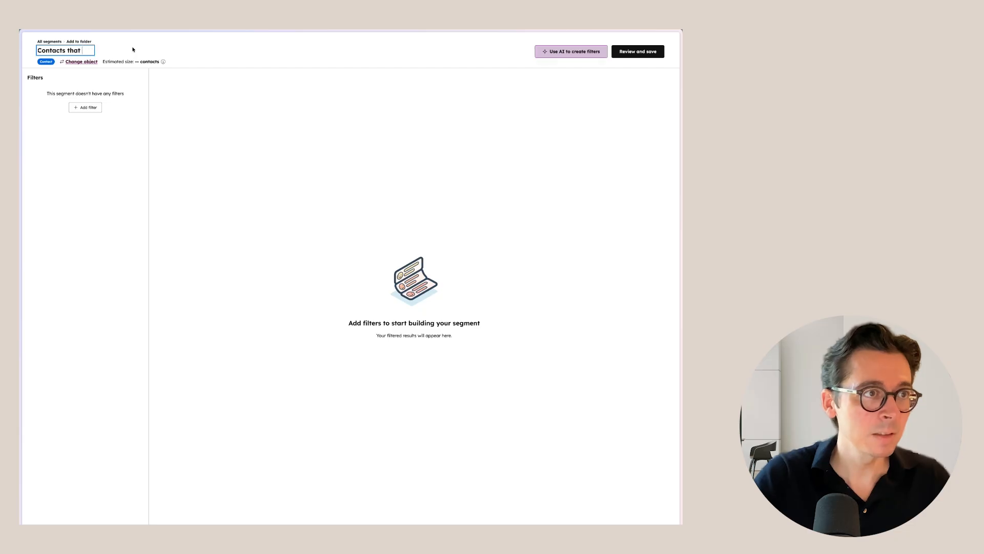
{"action": "type", "text": " INBOUND25"}
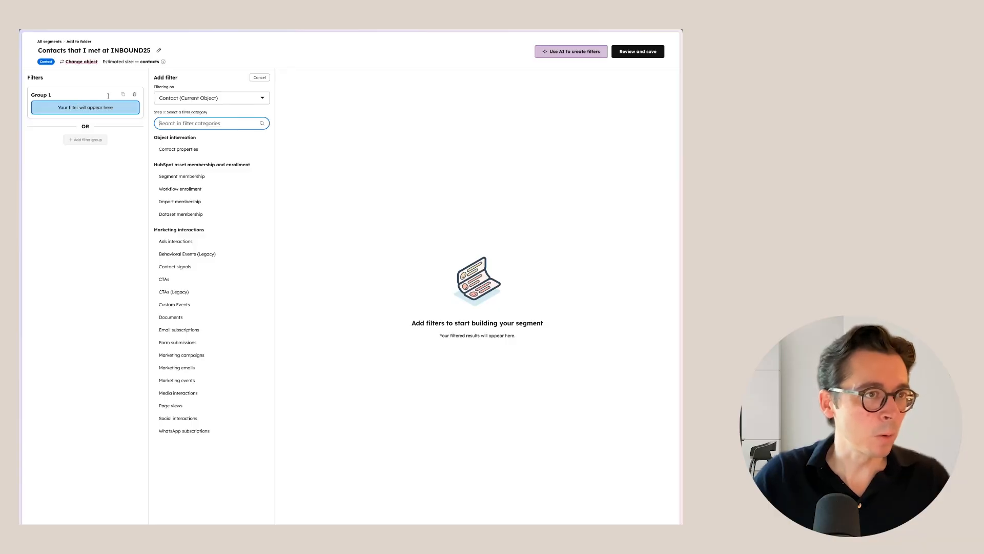
Step: Delete the empty filter group and save the INBOUND25 segment as a static segment without filters
{"action": "left_click", "coordinate": [132, 95]}
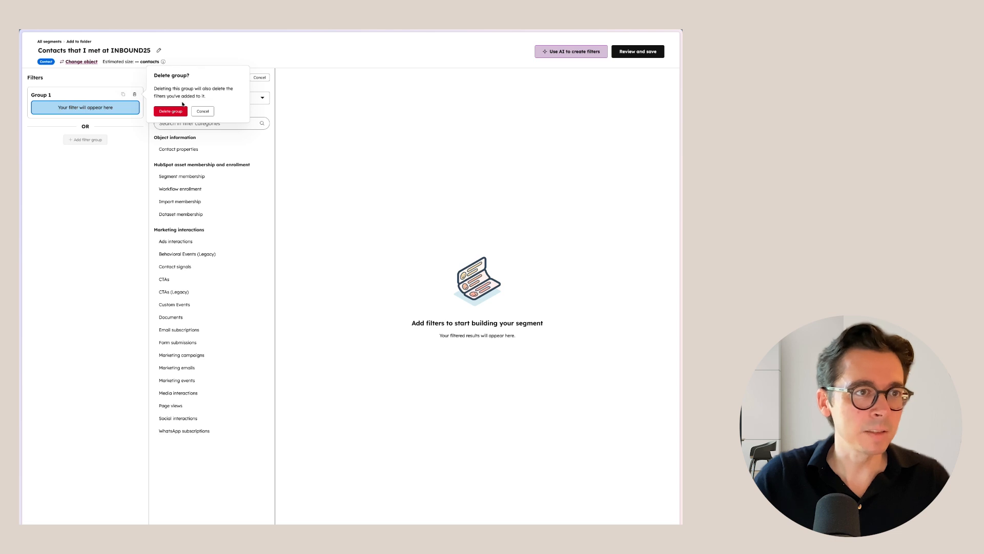
{"action": "left_click", "coordinate": [170, 109]}
{"action": "left_click", "coordinate": [638, 51]}
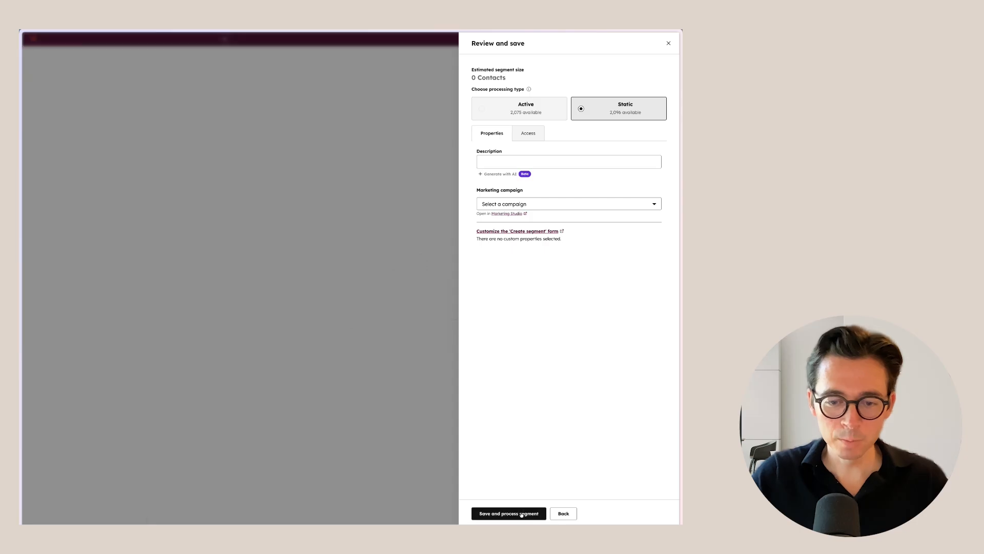
{"action": "left_click", "coordinate": [522, 514]}
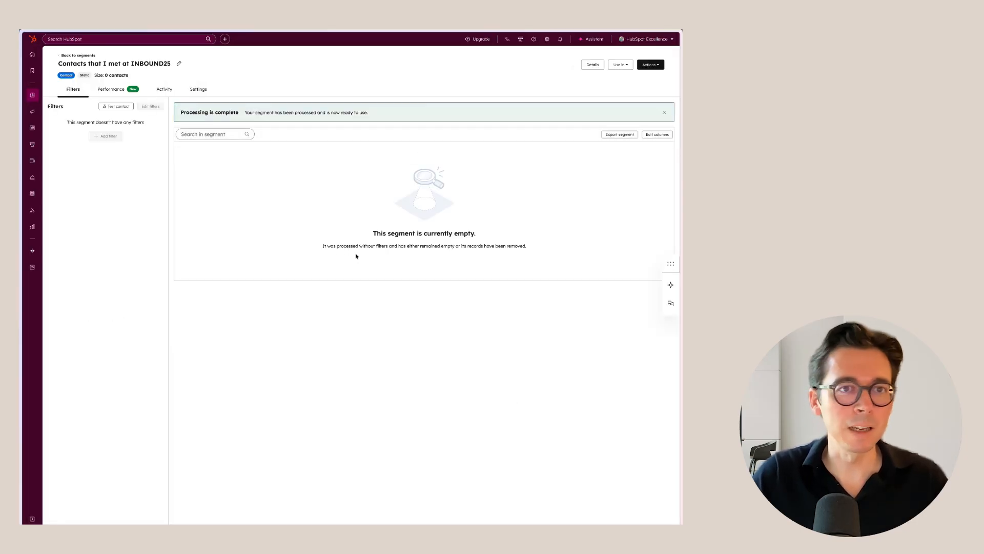
Step: Add the fourth, sixth and seventh contacts of the selection list to the INBOUND25 segment and reload the page
{"action": "left_click", "coordinate": [659, 68]}
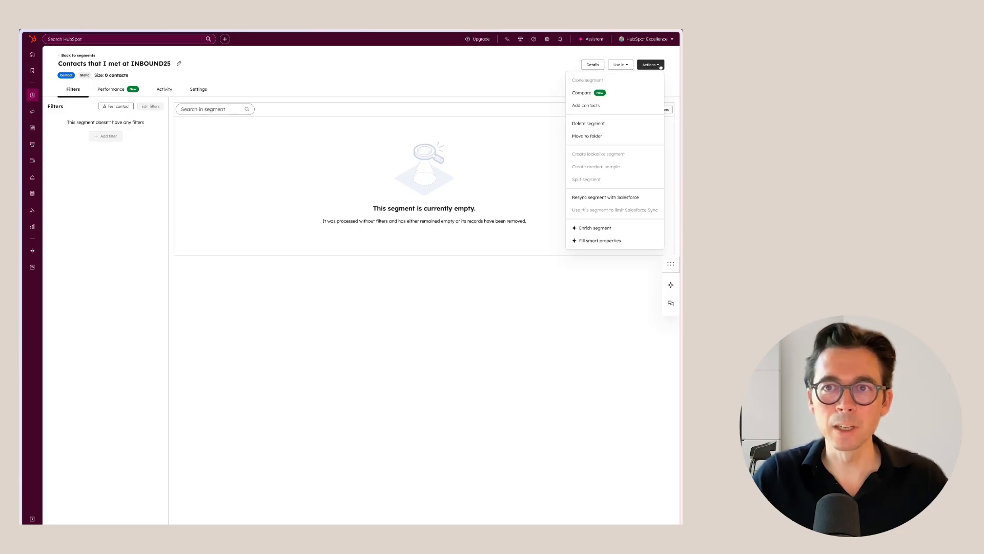
{"action": "left_click", "coordinate": [588, 105]}
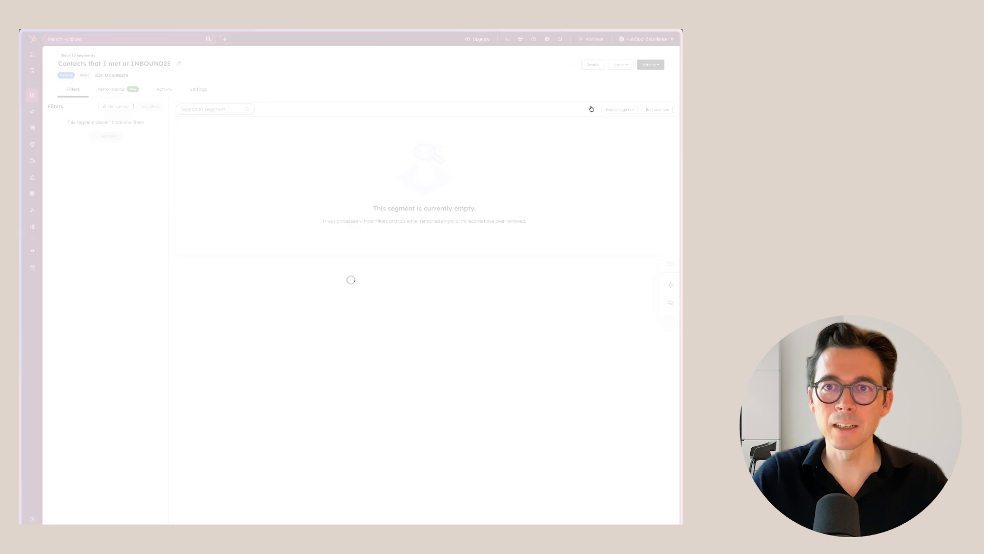
{"action": "left_click", "coordinate": [372, 106]}
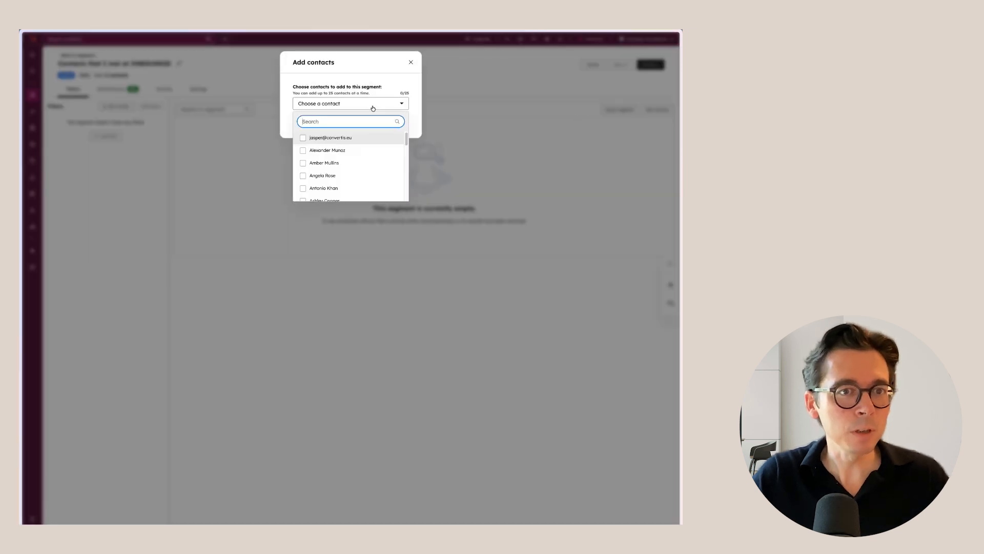
{"action": "left_click", "coordinate": [303, 177]}
{"action": "scroll", "coordinate": [308, 164], "scroll_direction": "down", "scroll_amount": 2}
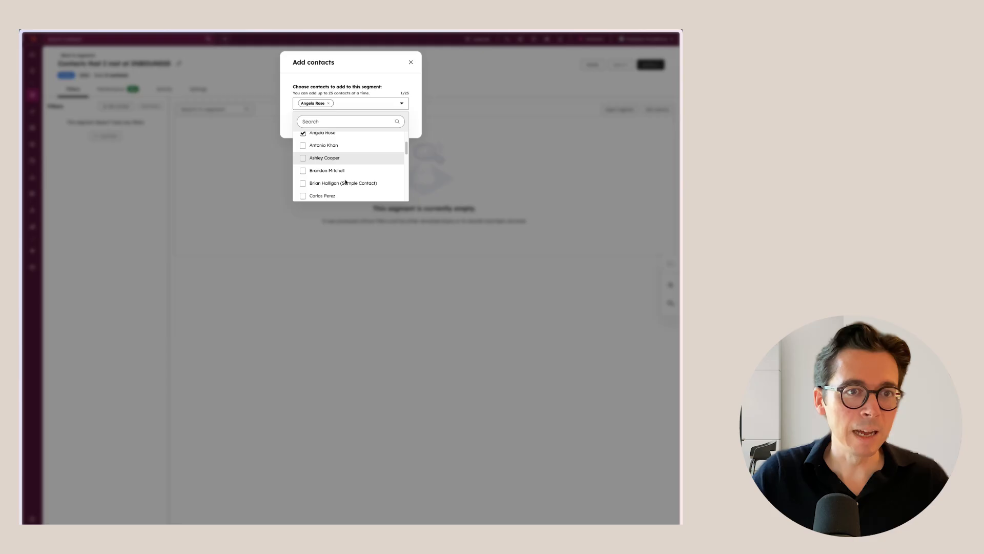
{"action": "left_click", "coordinate": [303, 158]}
{"action": "left_click", "coordinate": [303, 171]}
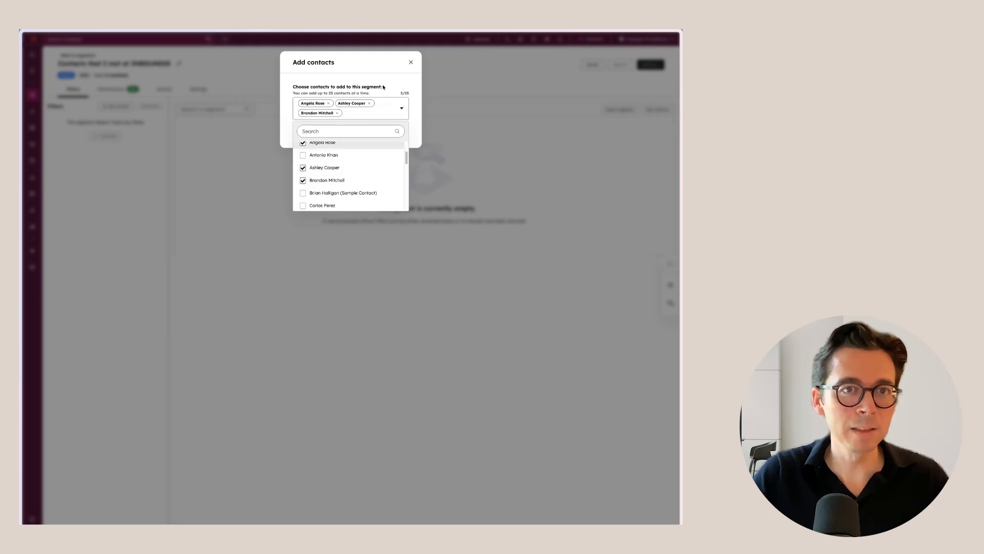
{"action": "left_click", "coordinate": [315, 133]}
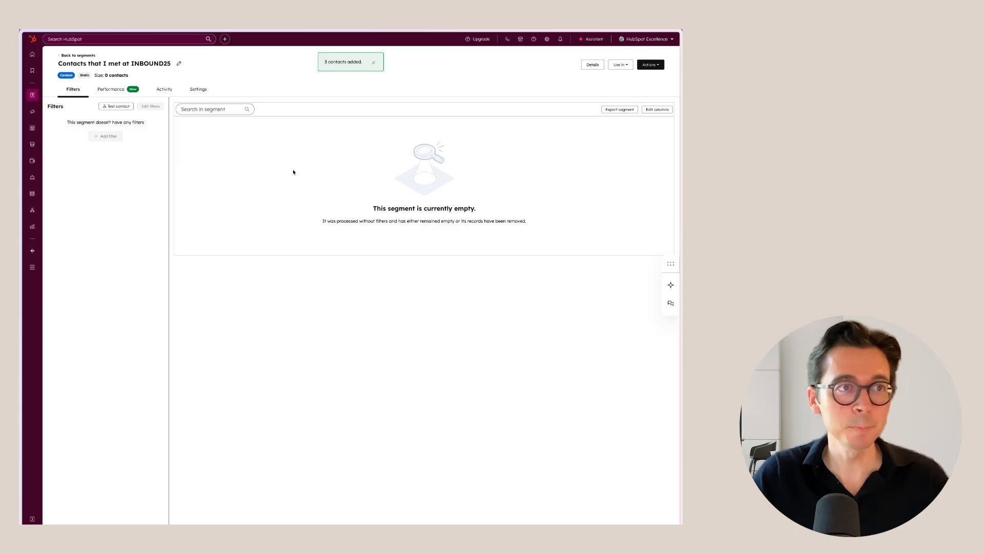
{"action": "key", "text": "super+r"}
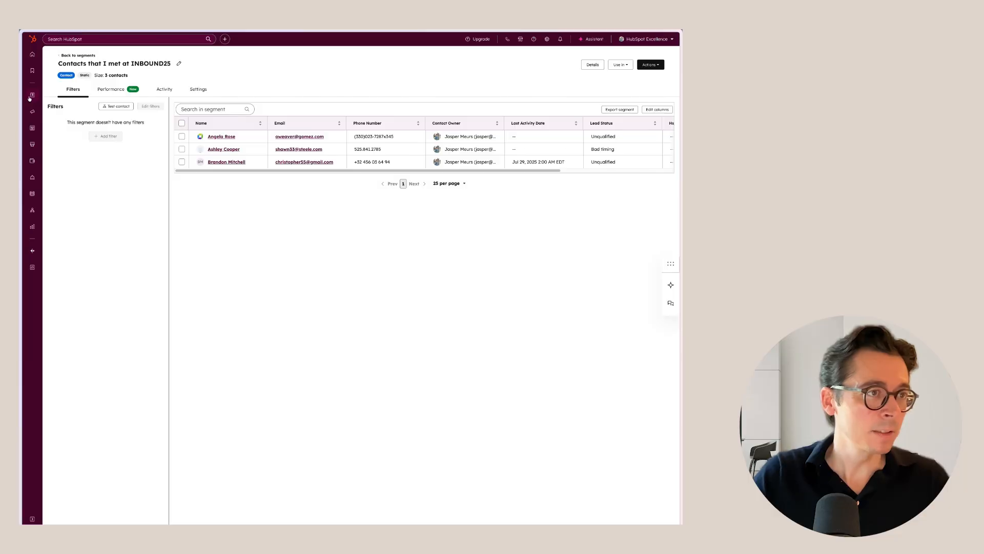
Step: Add both records in the Unassigned contacts view to the static segment "Contacts that I met at INBOUND25"
{"action": "mouse_move", "coordinate": [28, 99]}
{"action": "left_click", "coordinate": [62, 95]}
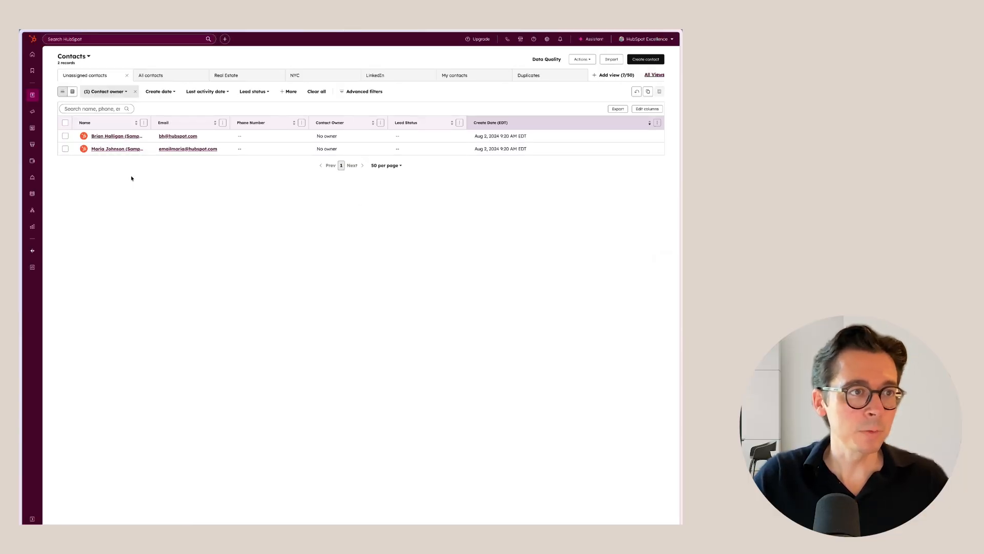
{"action": "left_click", "coordinate": [65, 123]}
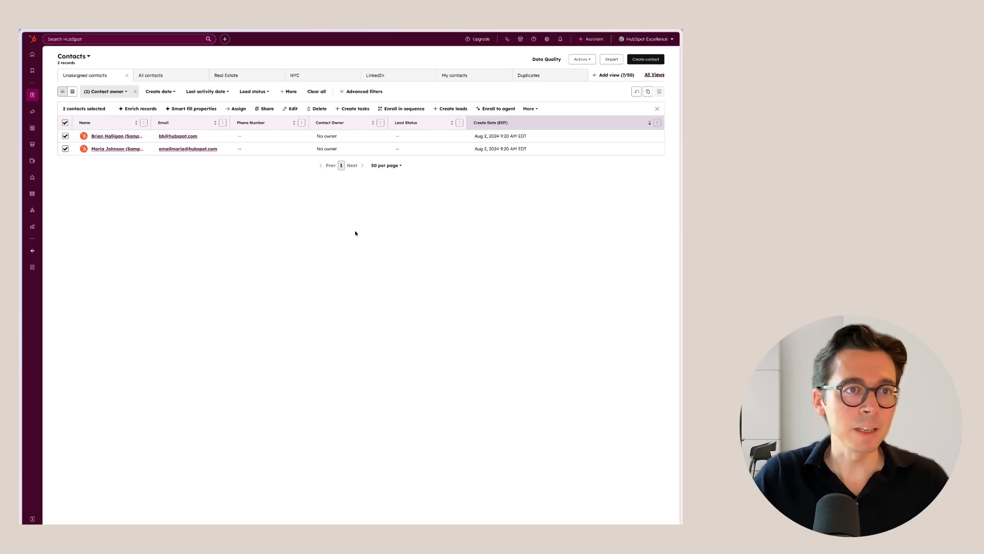
{"action": "left_click", "coordinate": [534, 111]}
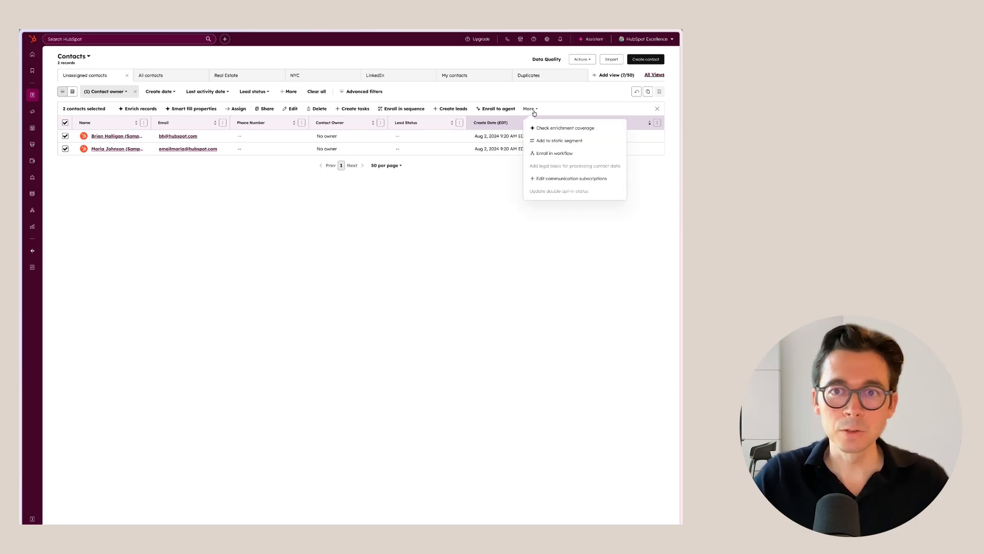
{"action": "left_click", "coordinate": [559, 141]}
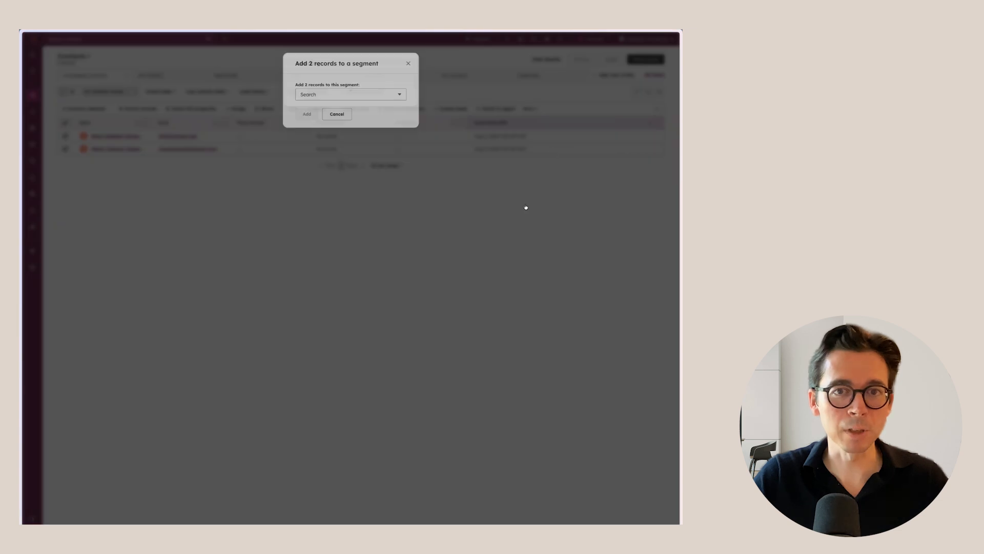
{"action": "left_click", "coordinate": [360, 99]}
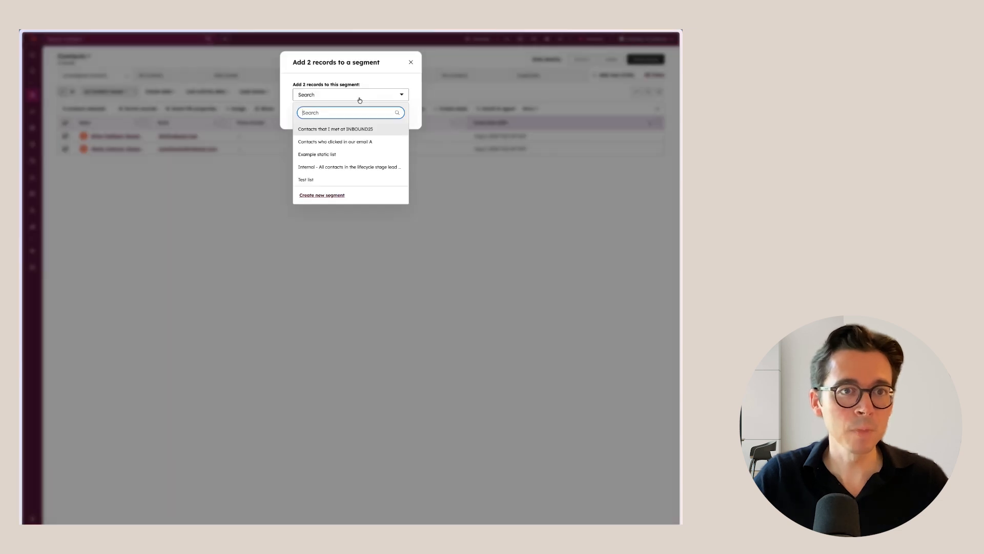
{"action": "left_click", "coordinate": [329, 131]}
{"action": "left_click", "coordinate": [306, 116]}
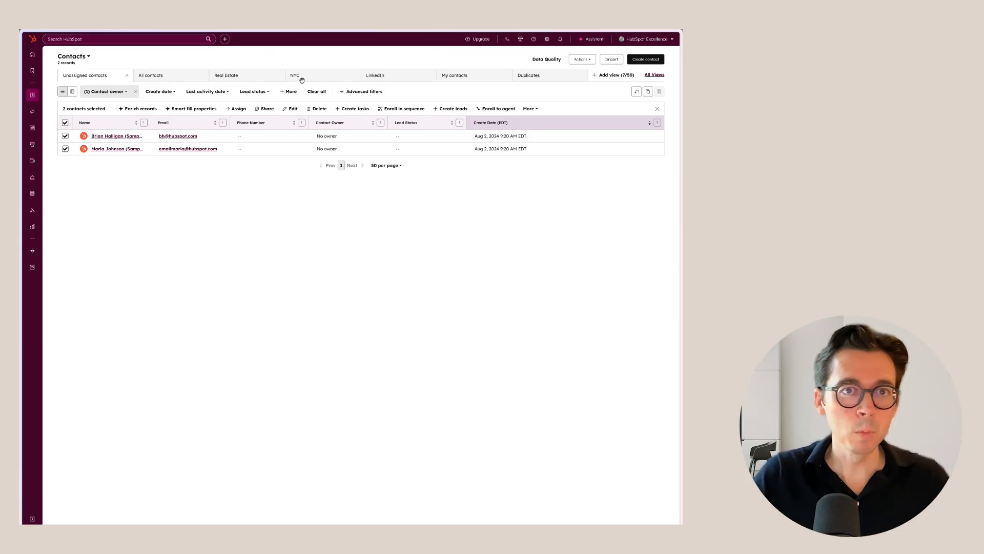
Step: Add the contact in the NYC view to the static list "Contacts that I met at INBOUND25" through the record's list memberships
{"action": "left_click", "coordinate": [320, 71]}
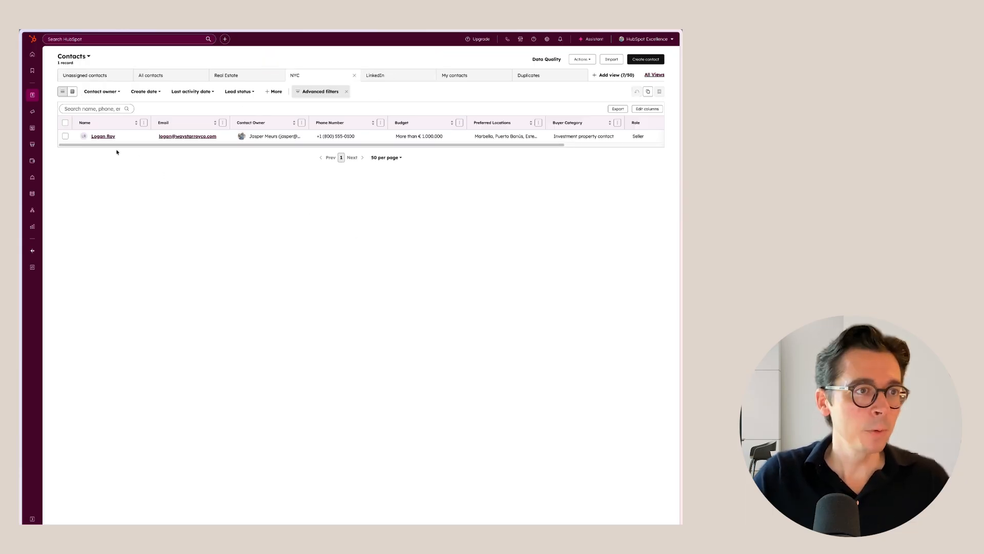
{"action": "left_click", "coordinate": [109, 136]}
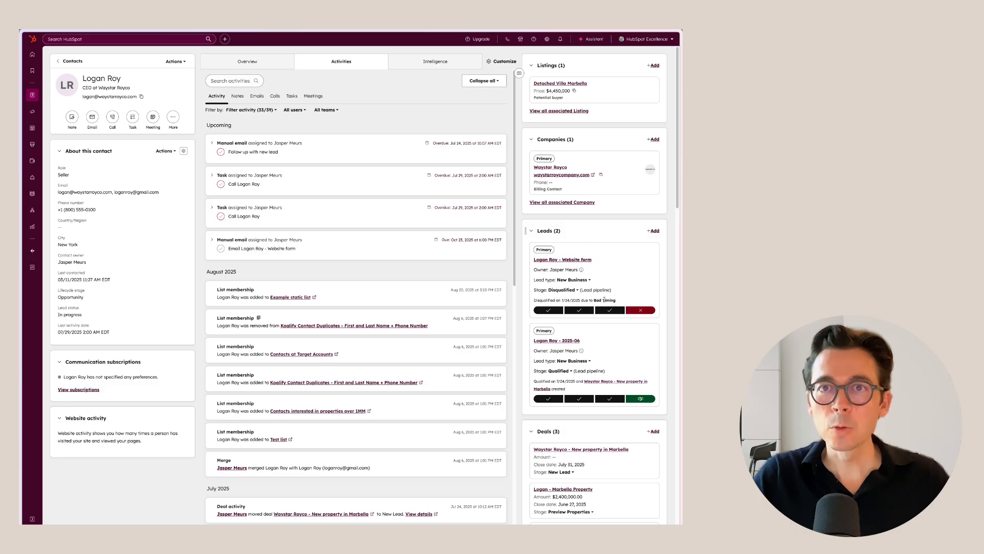
{"action": "scroll", "coordinate": [605, 299], "scroll_direction": "down", "scroll_amount": 15}
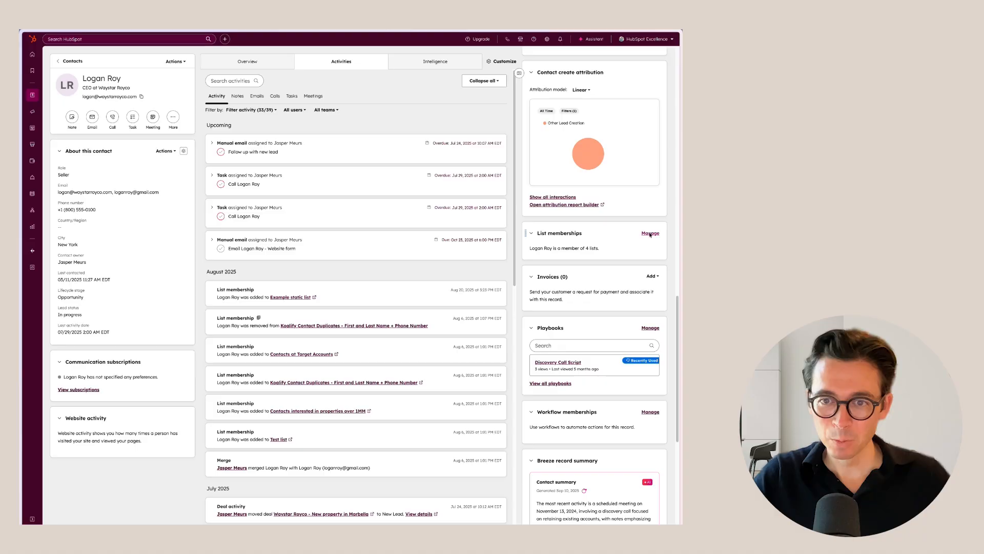
{"action": "left_click", "coordinate": [648, 234]}
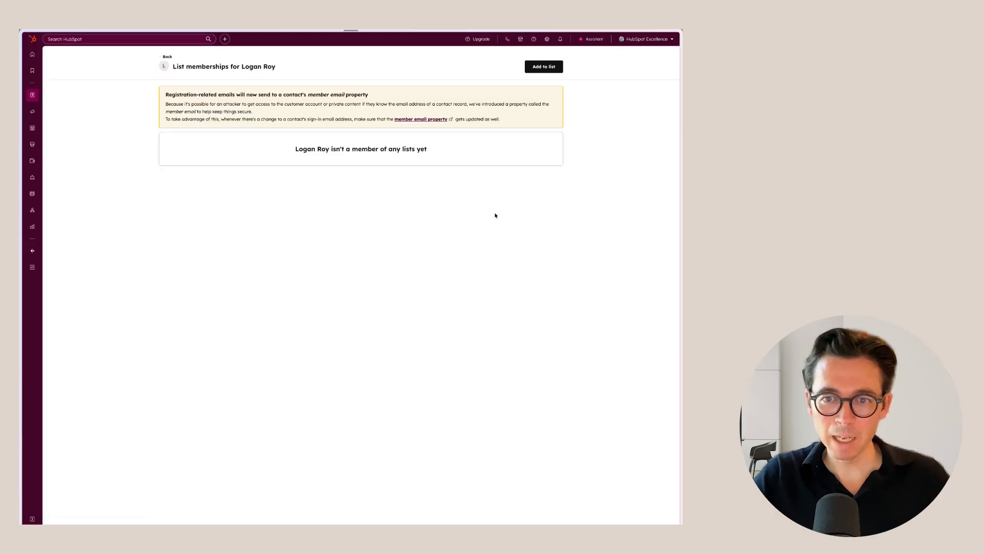
{"action": "left_click", "coordinate": [543, 67]}
{"action": "left_click", "coordinate": [353, 87]}
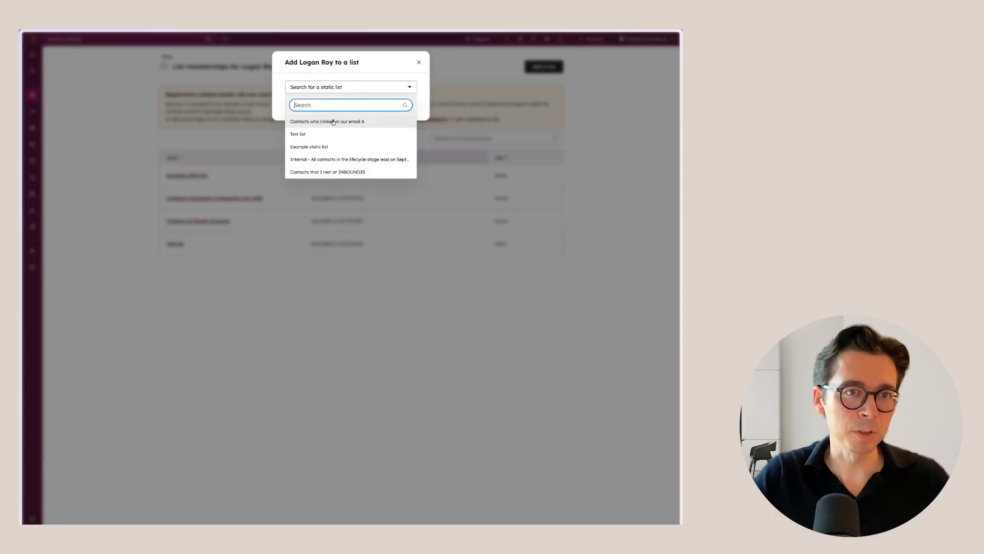
{"action": "left_click", "coordinate": [297, 105]}
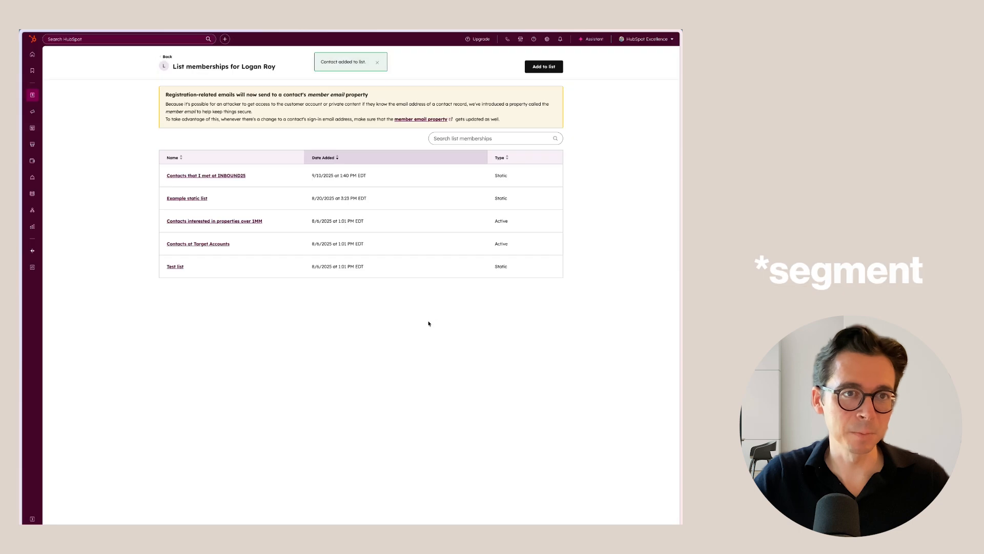